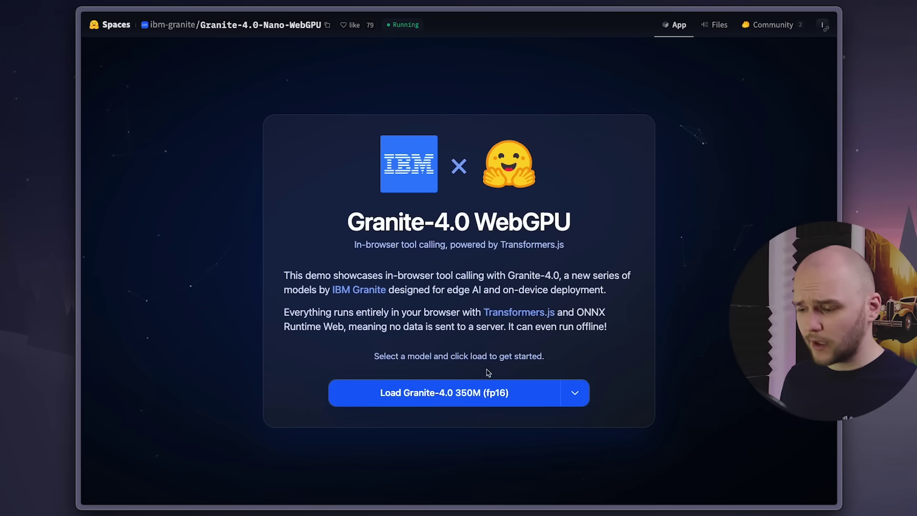
Step: Keep Granite-4.0 350M (fp16) selected in the model list and load it
click(581, 398)
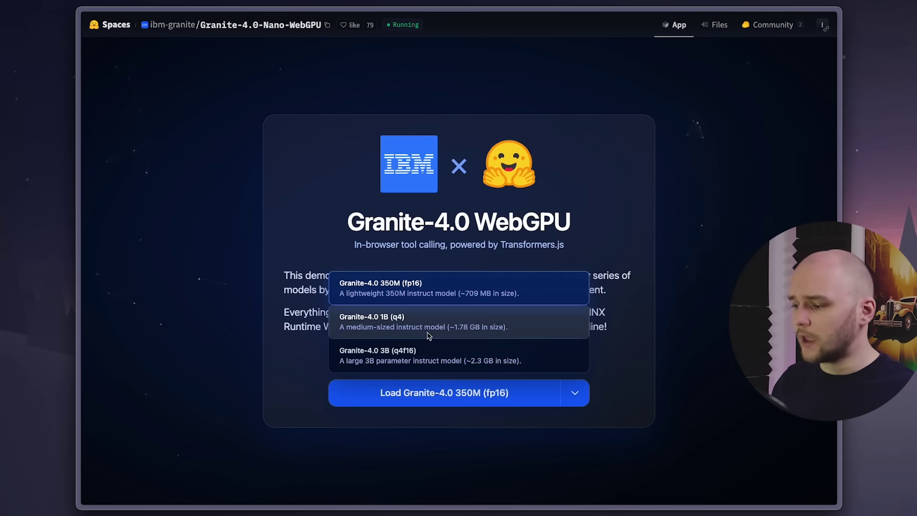
click(427, 294)
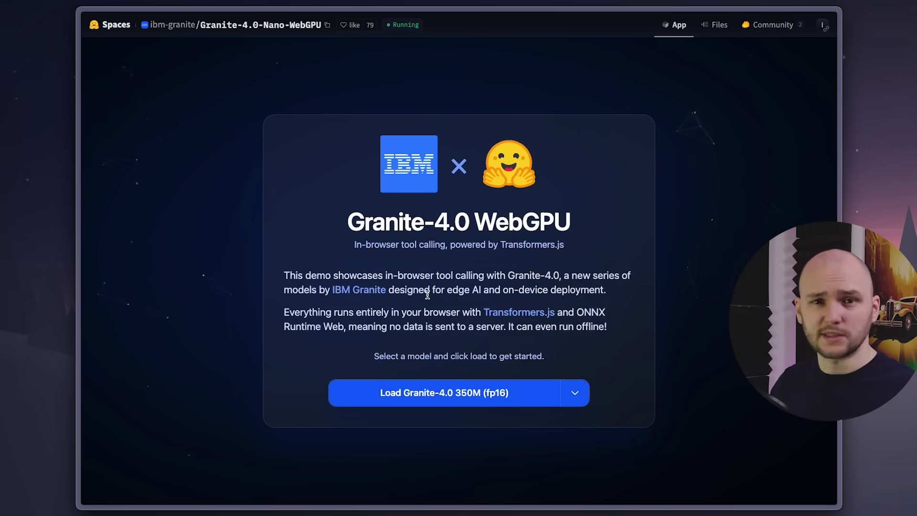
click(466, 399)
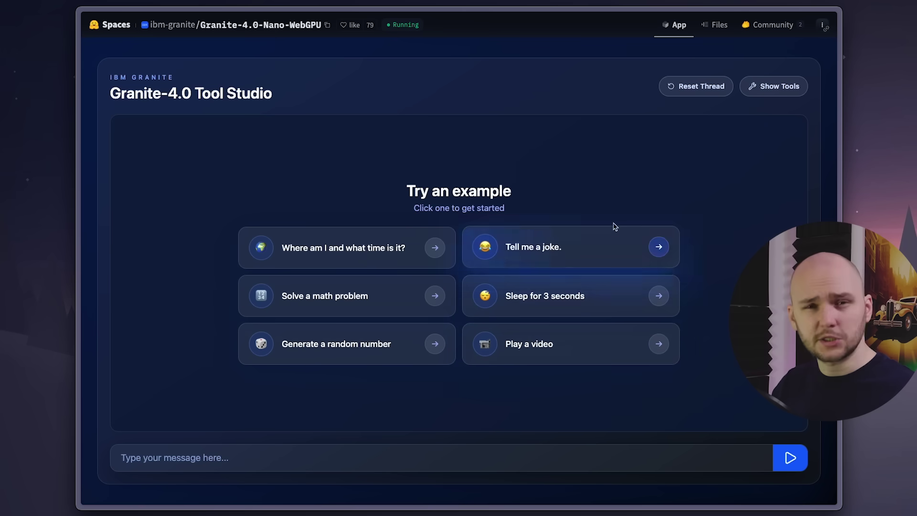
Step: Show the tools panel and scroll through the built-in tool cards
click(753, 88)
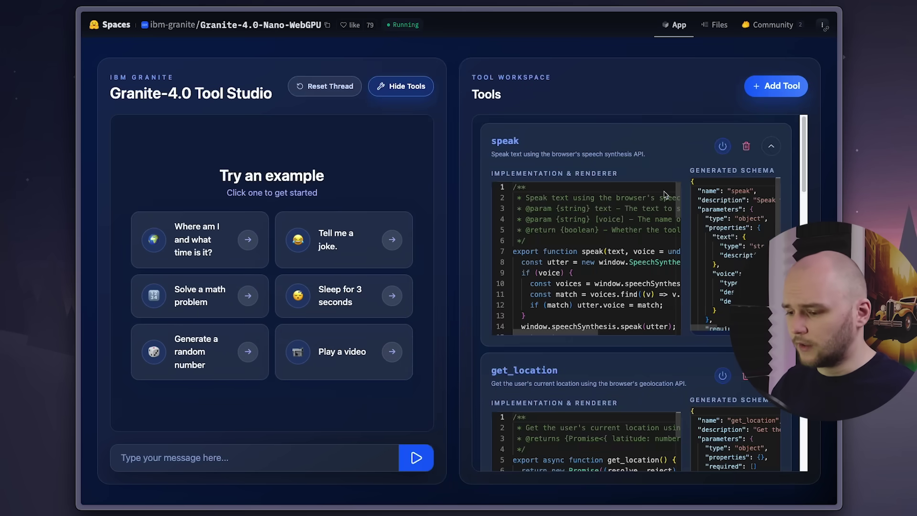
scroll(478, 220, down, 7)
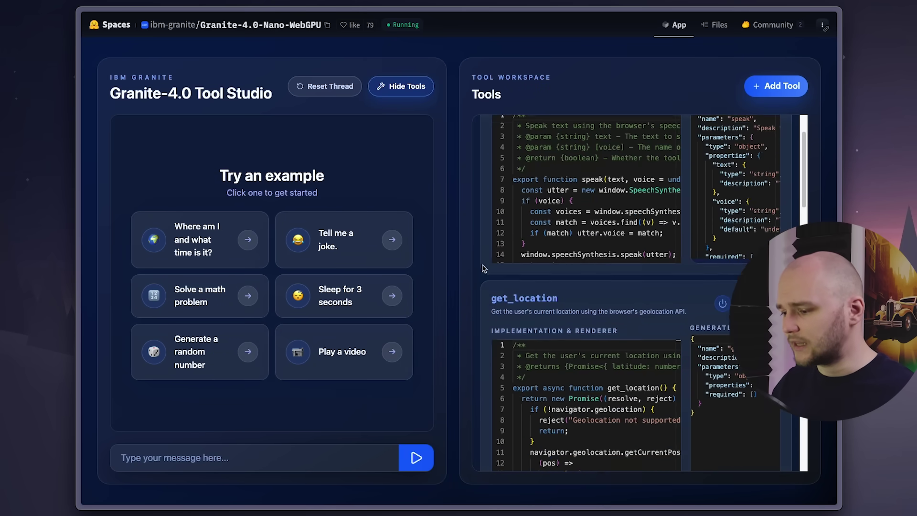
scroll(478, 278, down, 6)
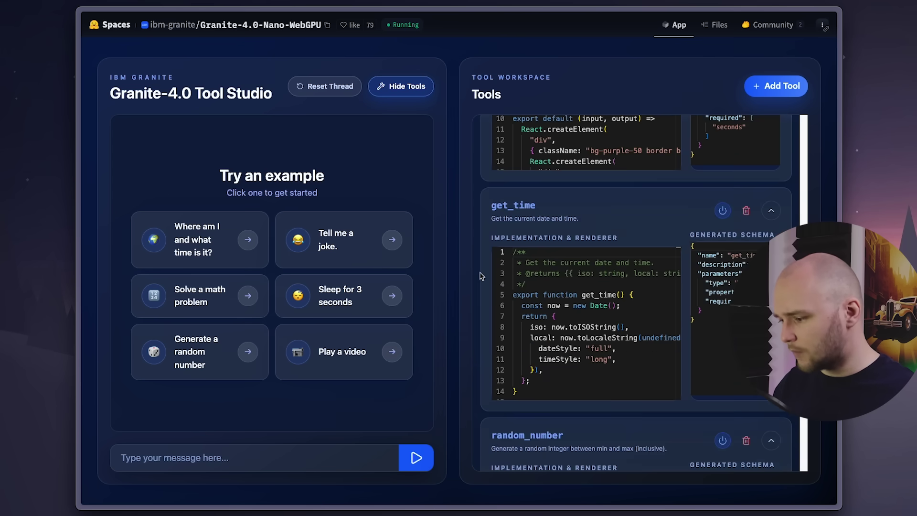
scroll(480, 276, down, 5)
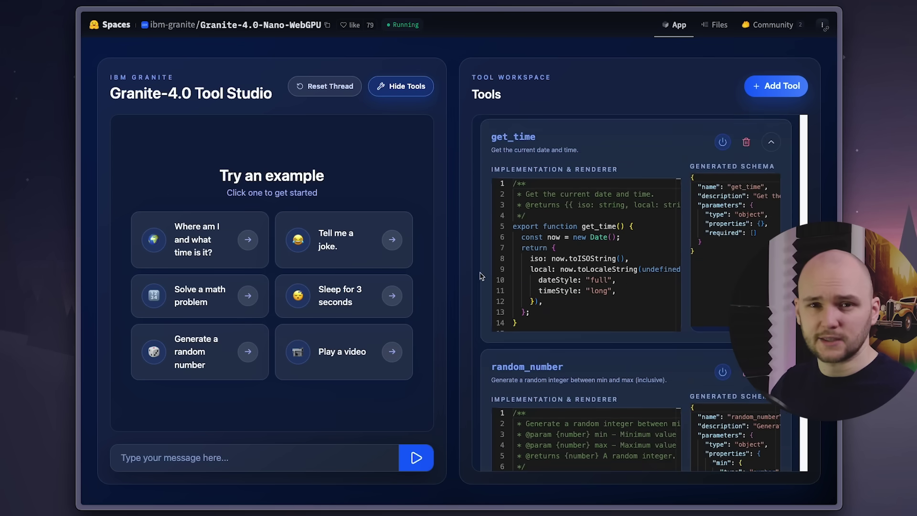
scroll(530, 286, up, 15)
Step: Finish reviewing the tools' code and schemas, then send 'What time is it?'
scroll(493, 310, down, 5)
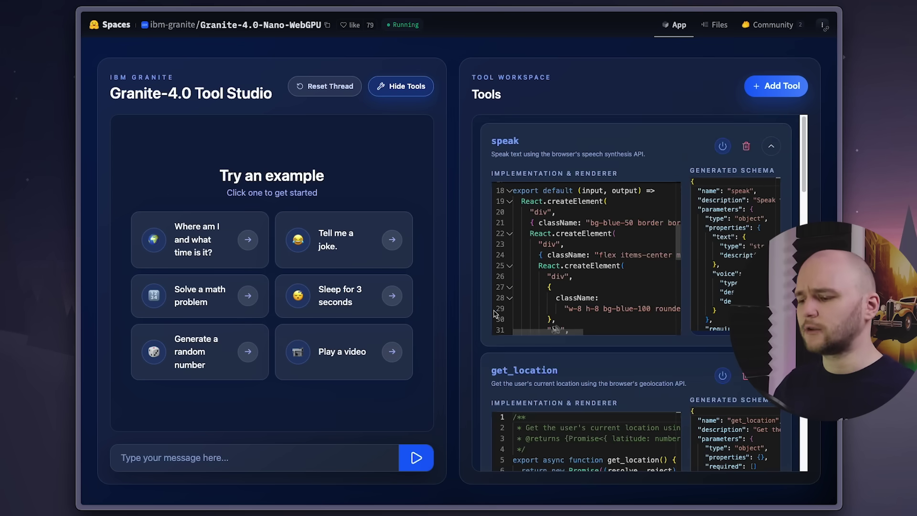
scroll(539, 290, down, 7)
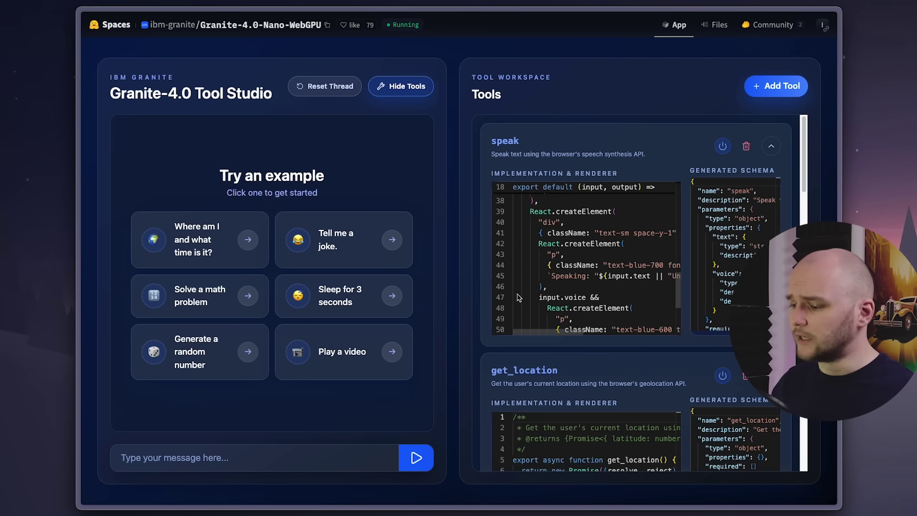
scroll(485, 292, down, 2)
scroll(484, 292, down, 2)
scroll(561, 301, down, 4)
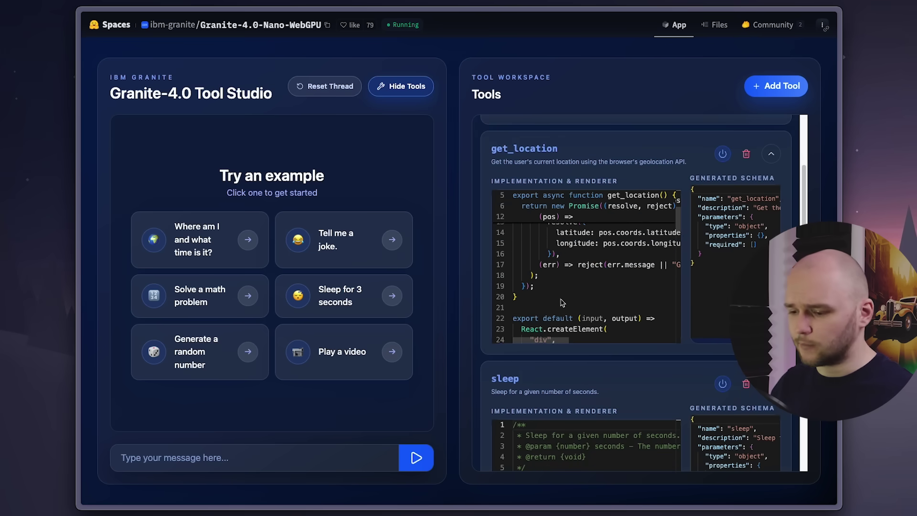
scroll(570, 302, down, 4)
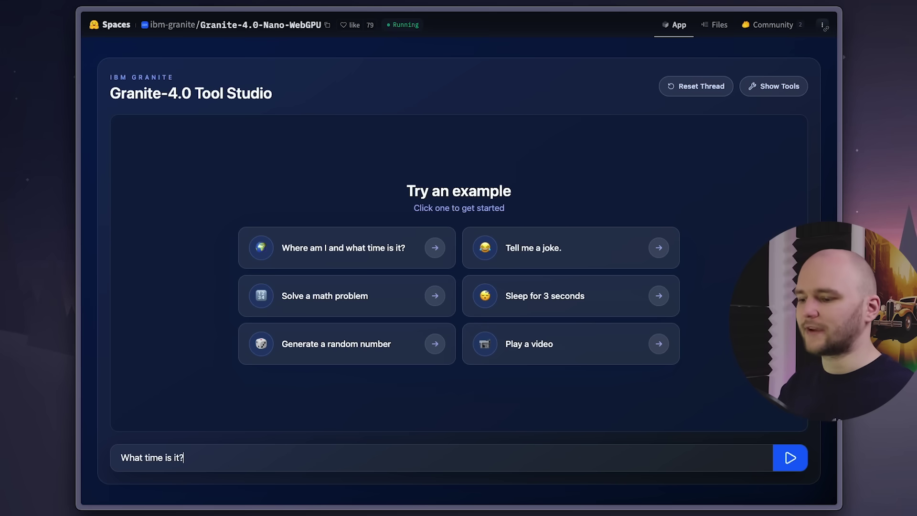
key(Return)
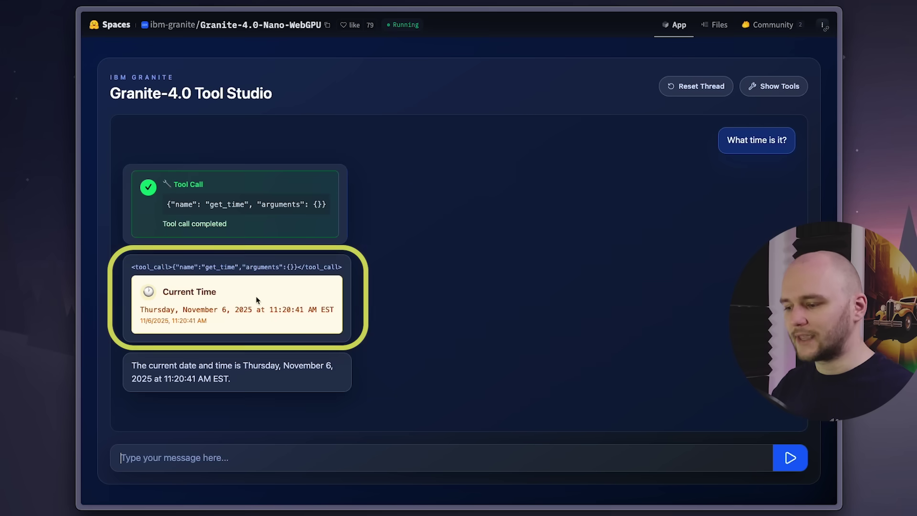
Step: Highlight the reported date and time, then ask 'Who is the current US president?'
drag(157, 314, 239, 317)
click(240, 322)
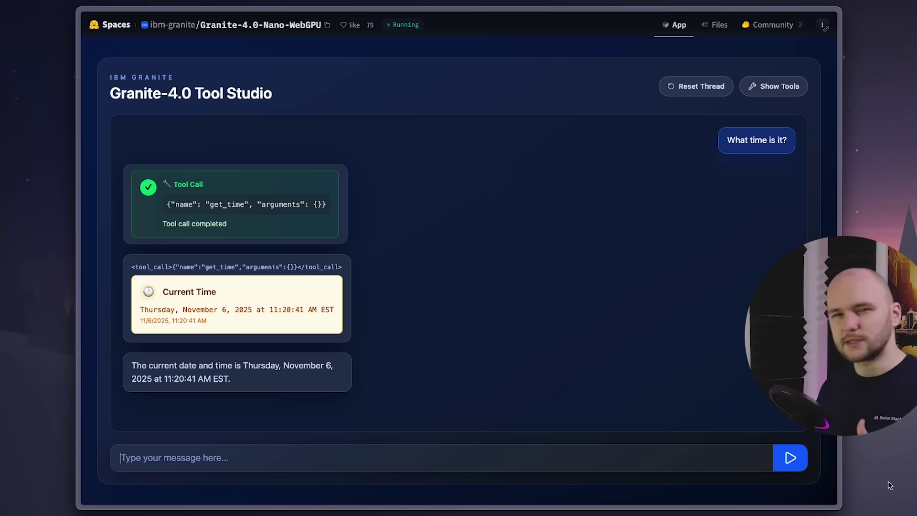
text(Who is the cu)
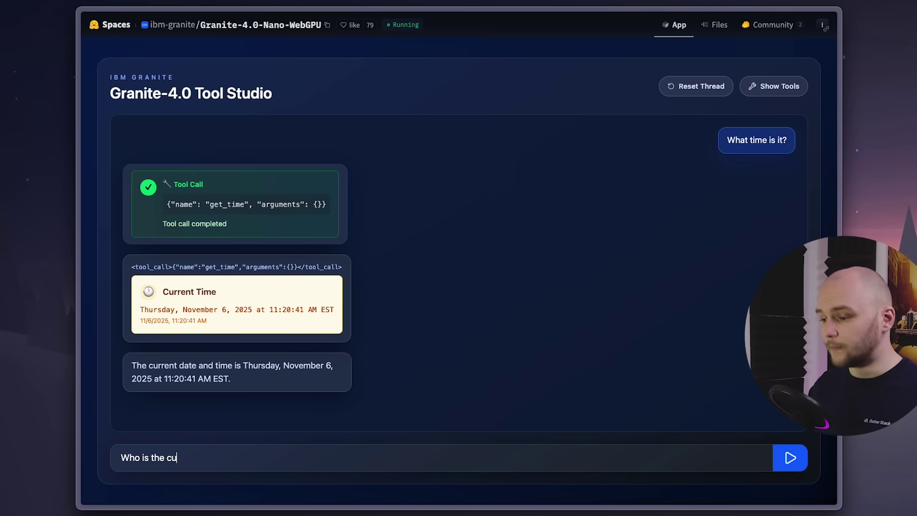
text(rrent US president?)
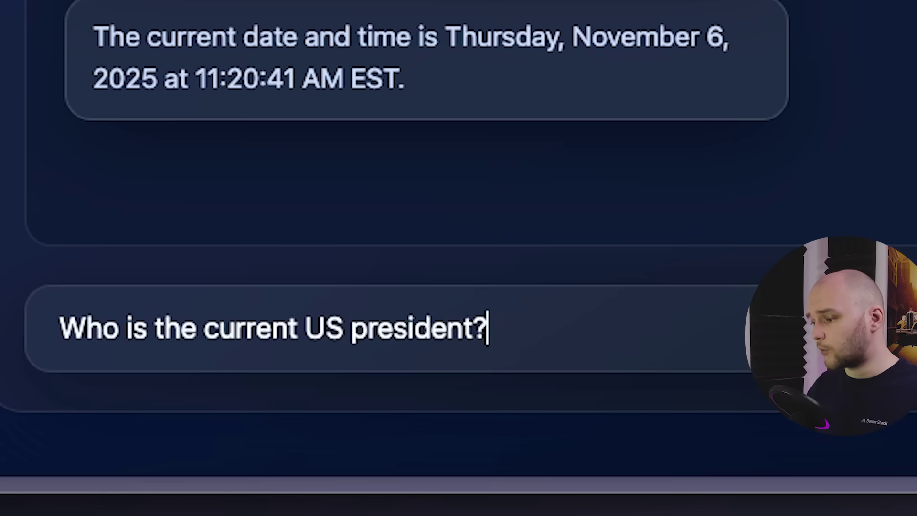
key(Return)
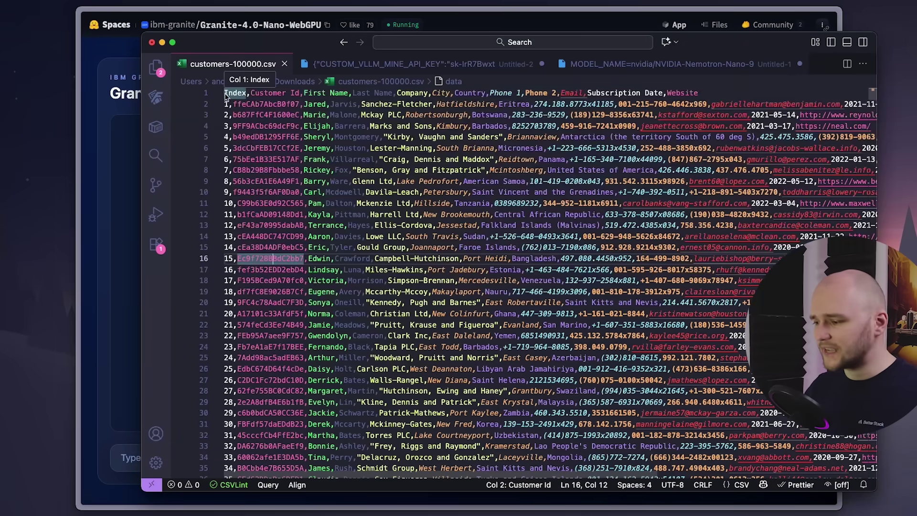
Step: Send the CSV header and first 20 customer rows with 'please format this csv data to json'
drag(226, 97, 874, 316)
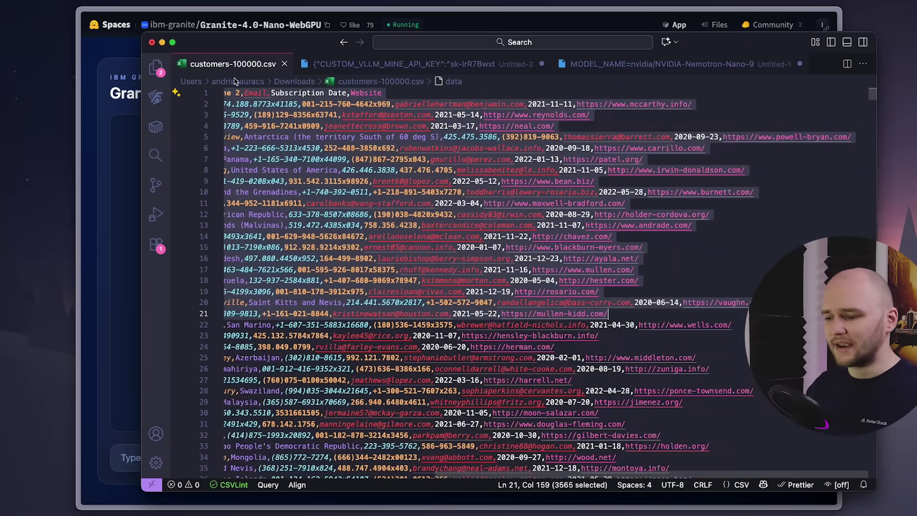
text(please format)
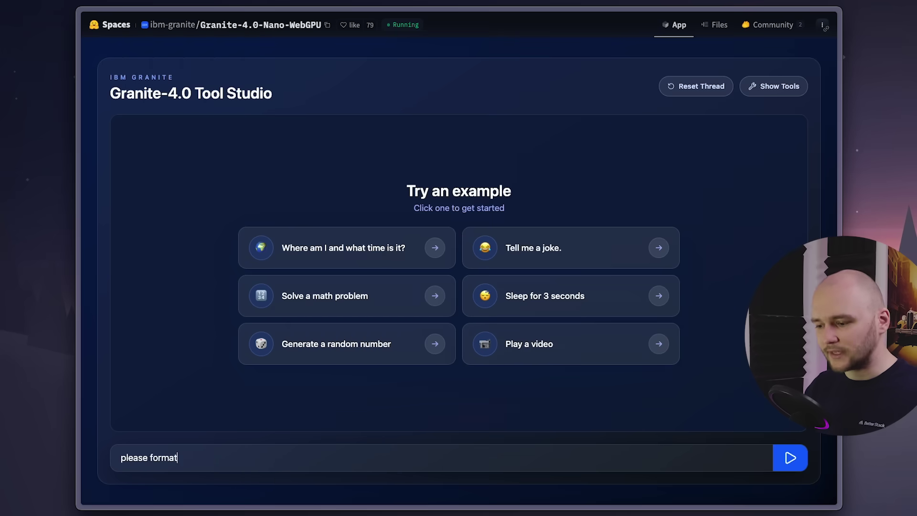
text( this csv data to json)
key(ctrl+v)
key(Return)
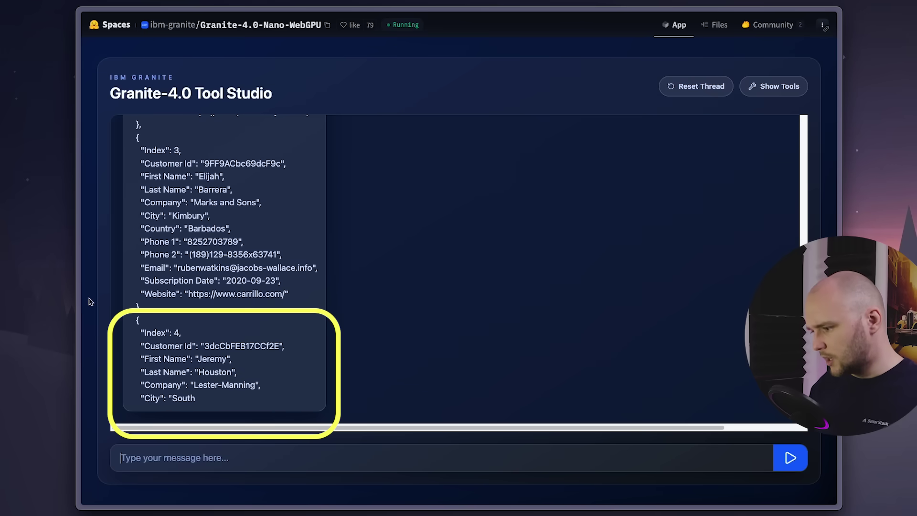
scroll(216, 377, up, 2)
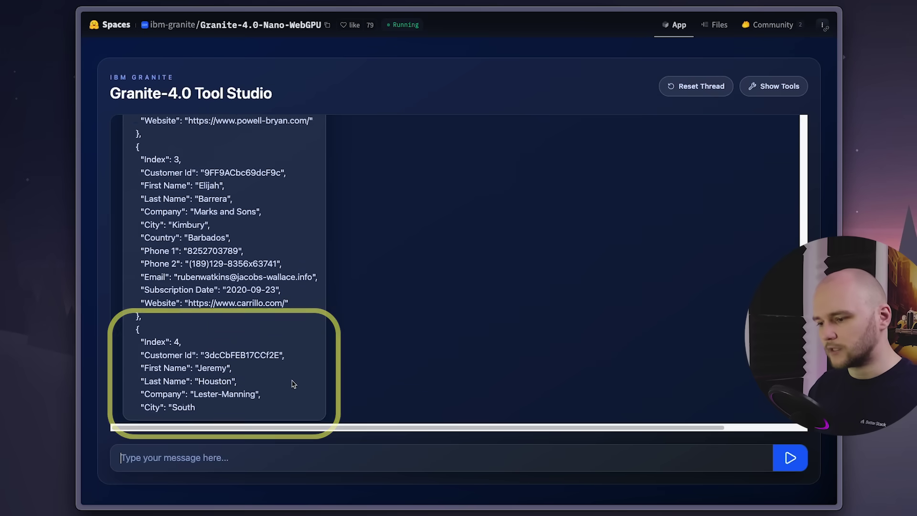
scroll(293, 382, up, 10)
scroll(293, 383, up, 2)
scroll(293, 383, down, 5)
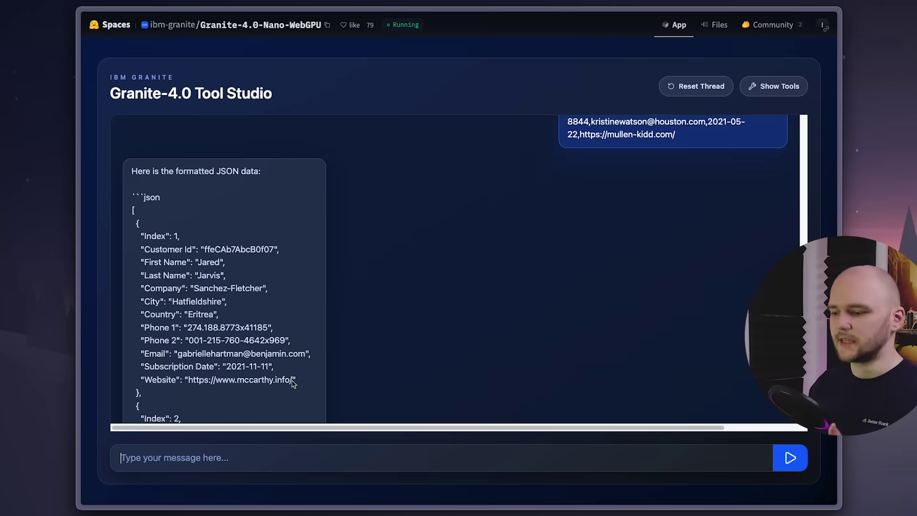
scroll(293, 383, up, 8)
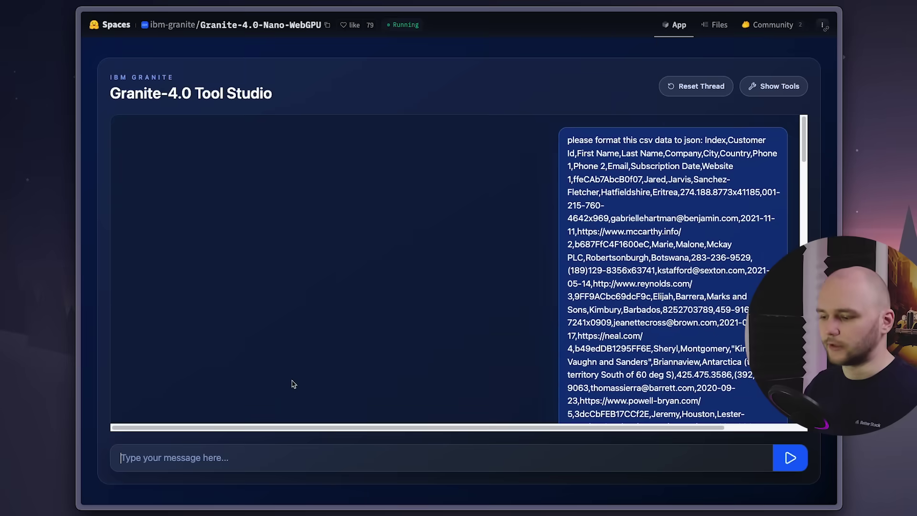
scroll(292, 384, down, 10)
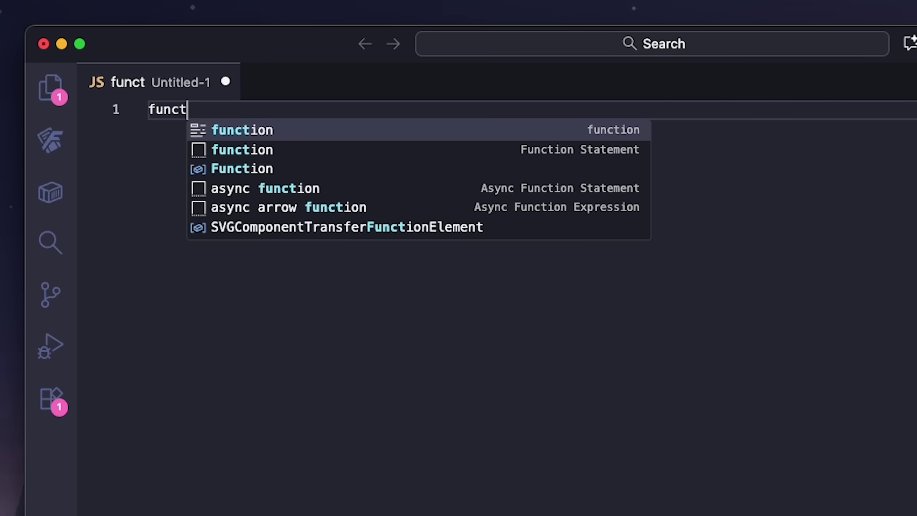
Step: Accept the generateRandomString(length) signature and its characters, result and charactersLength lines
text(ion generate)
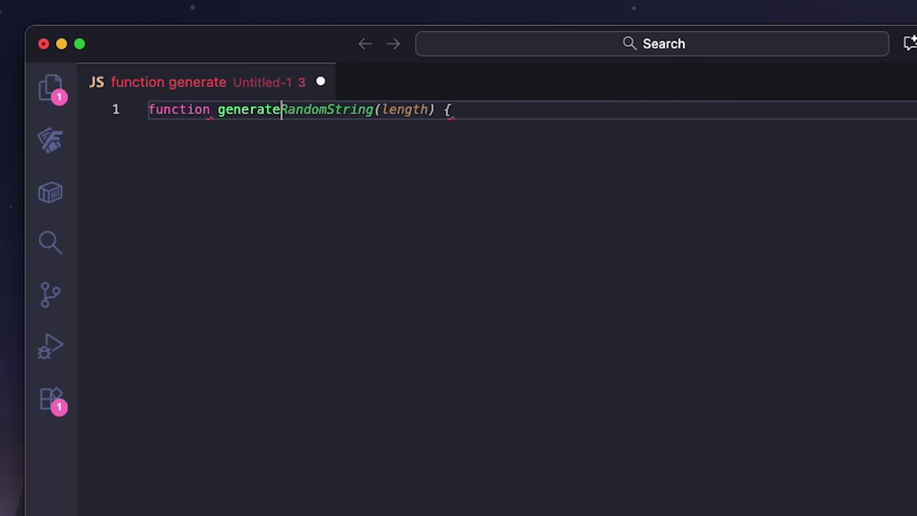
key(Tab)
key(Return)
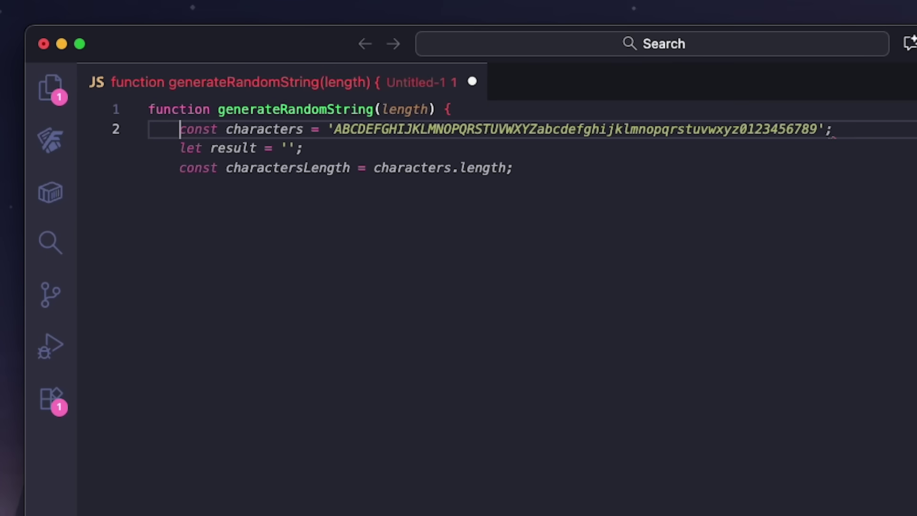
key(Tab)
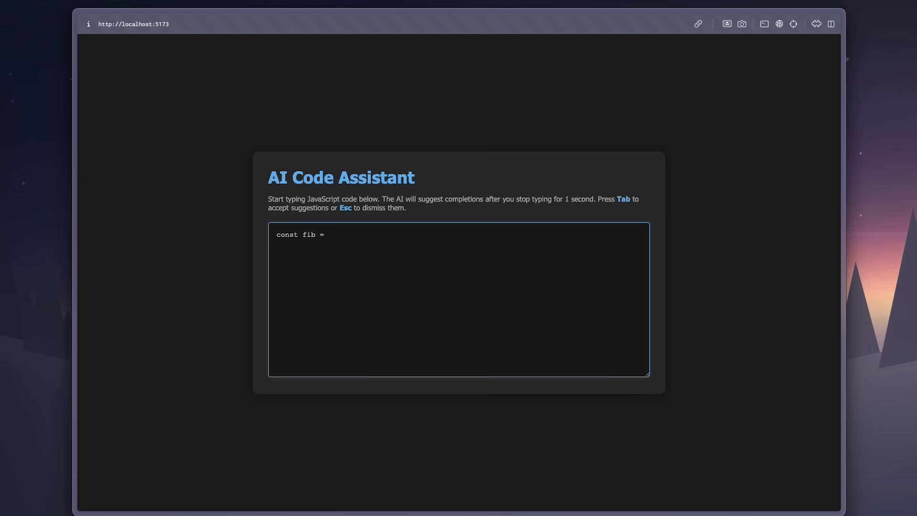
Step: Accept the AI-completed recursive fib arrow function and add an '// examples' comment
text((n) => {)
key(Tab)
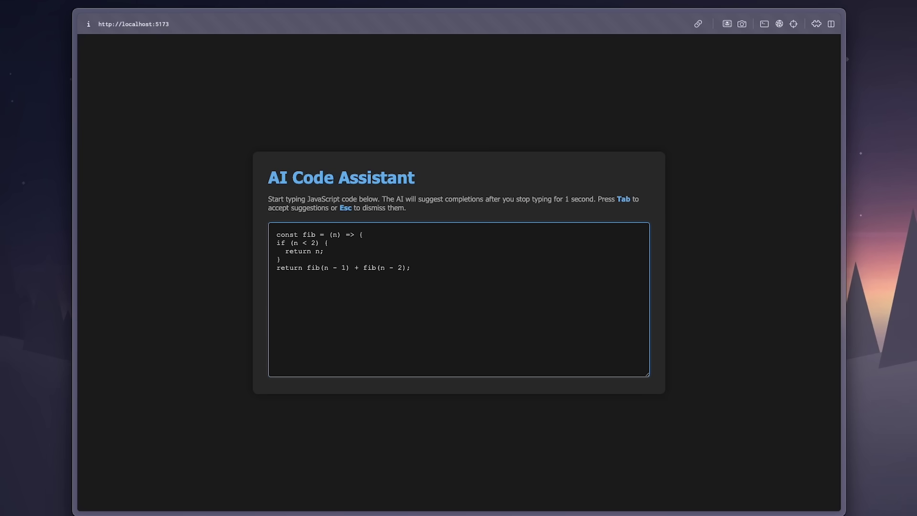
text(// examples)
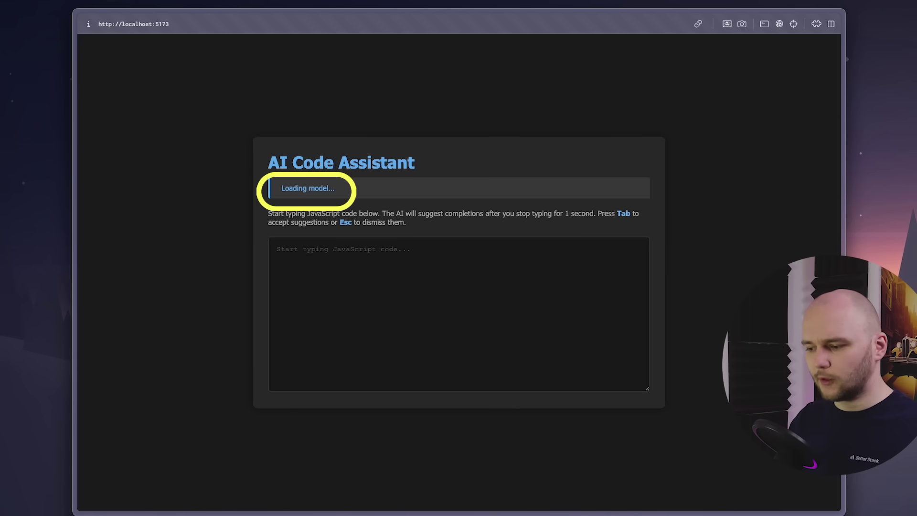
Step: Focus the editor, switch Wi-Fi off, and begin typing 'functi'
click(327, 245)
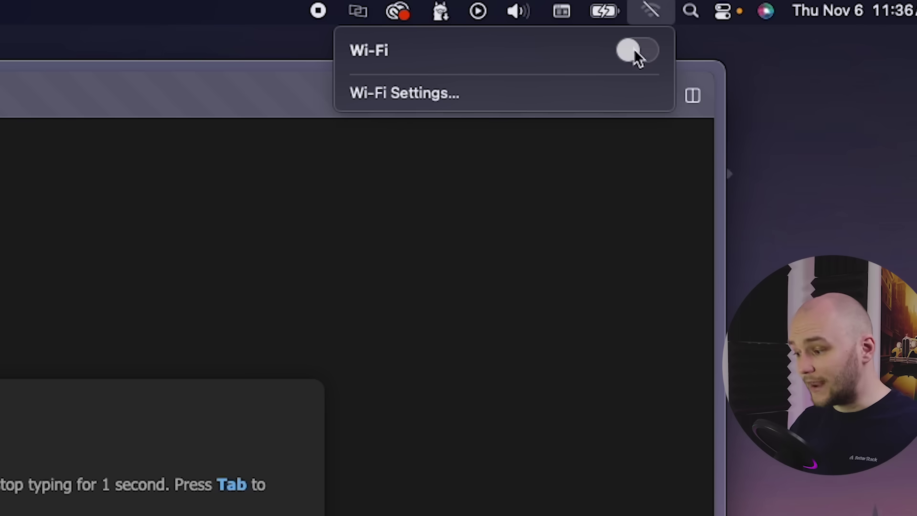
click(636, 52)
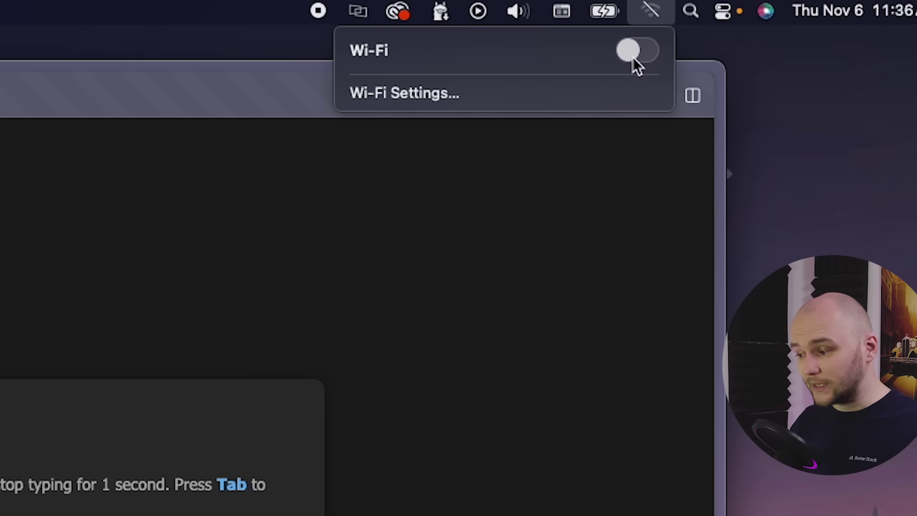
click(615, 326)
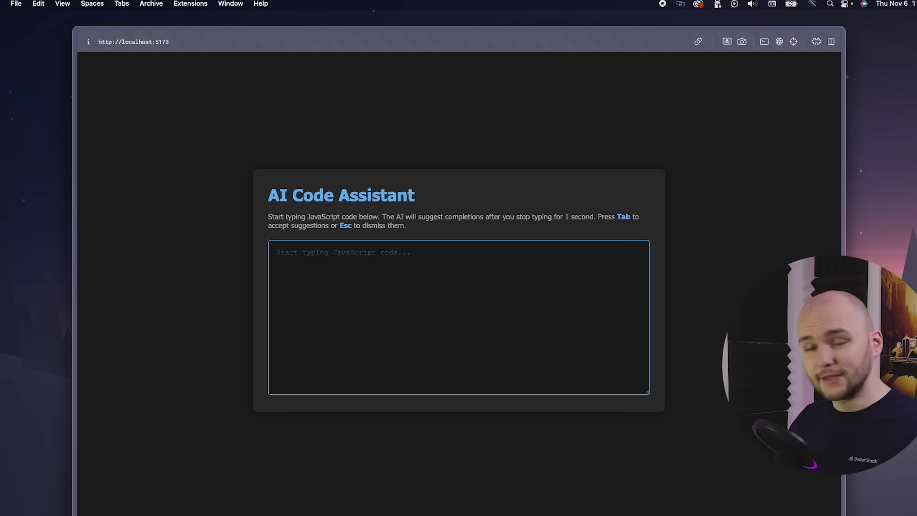
text(function add(num1, num2) {)
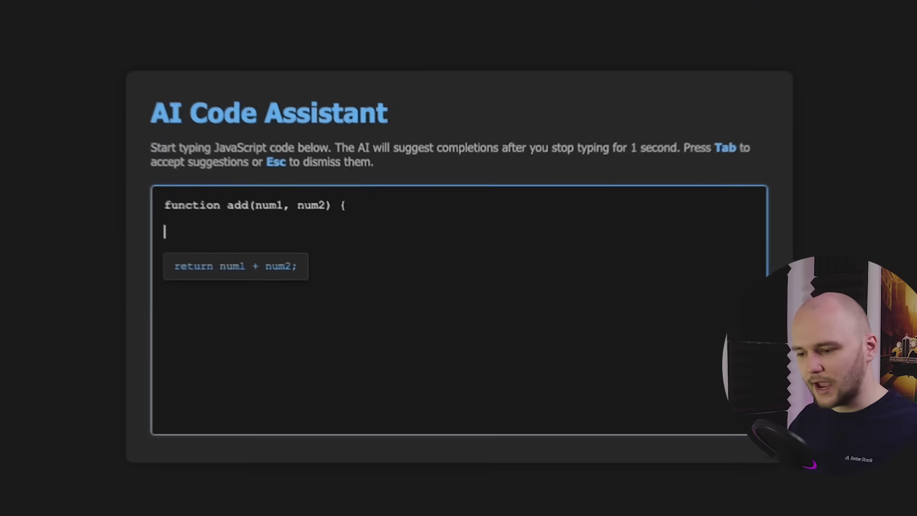
Step: Accept the 'return num1 + num2;' body plus console.log(add(2, 3)) and console.log(add(5, 7)) examples
key(Tab)
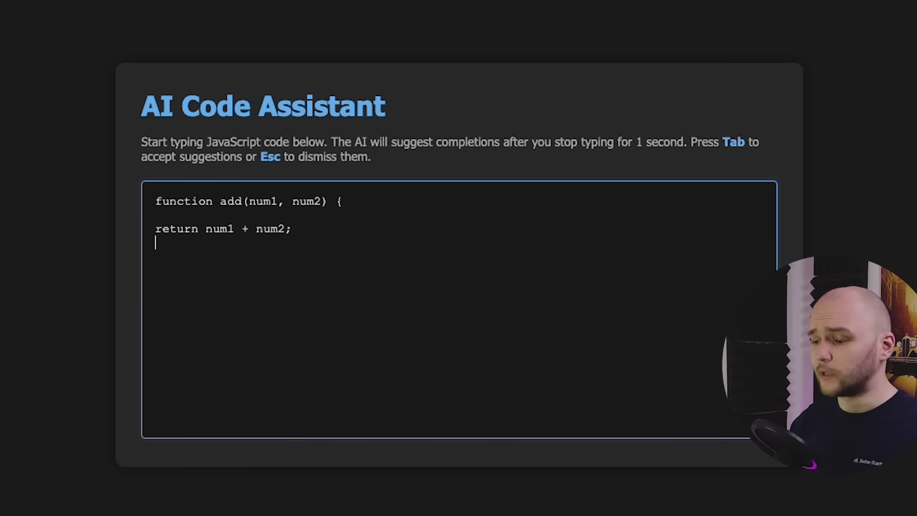
key(Return)
text(})
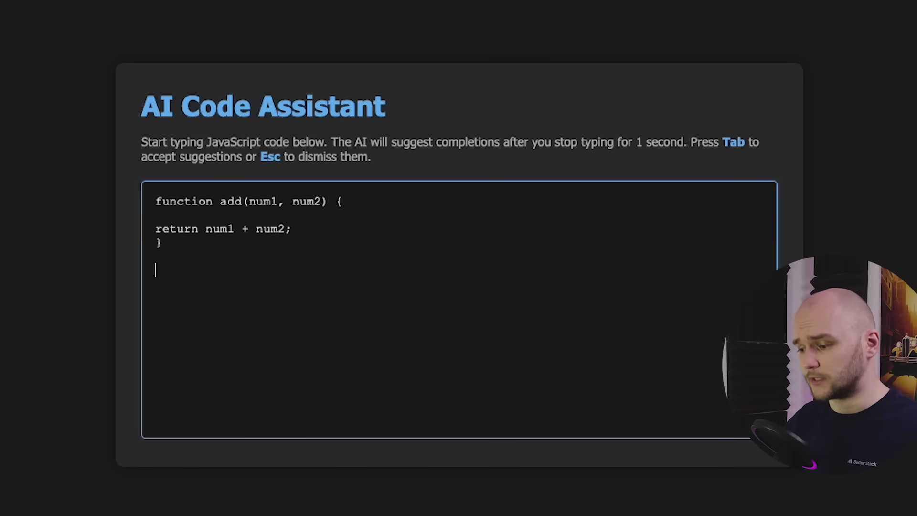
text(  // examples)
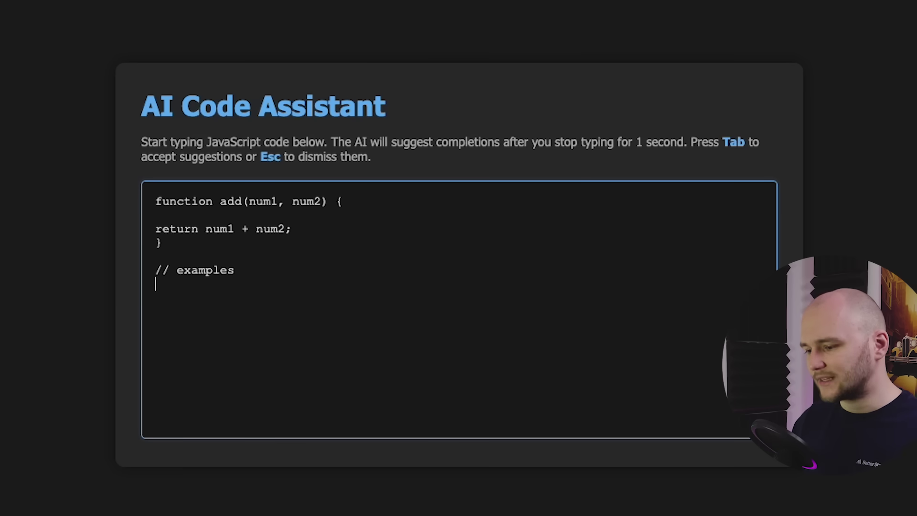
key(Tab)
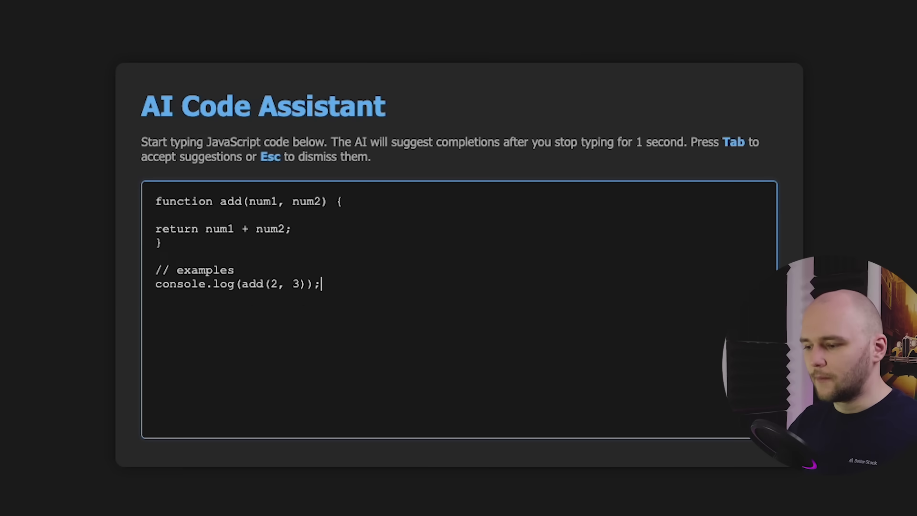
key(Return)
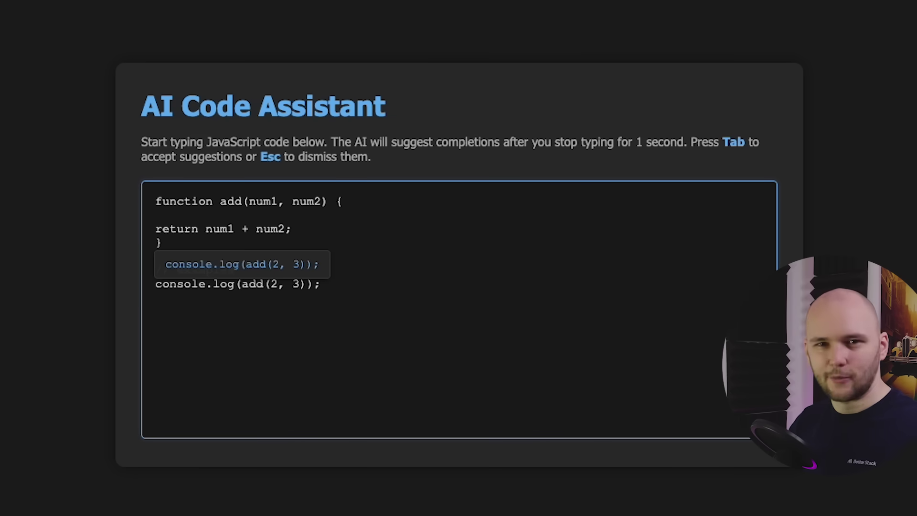
key(Escape)
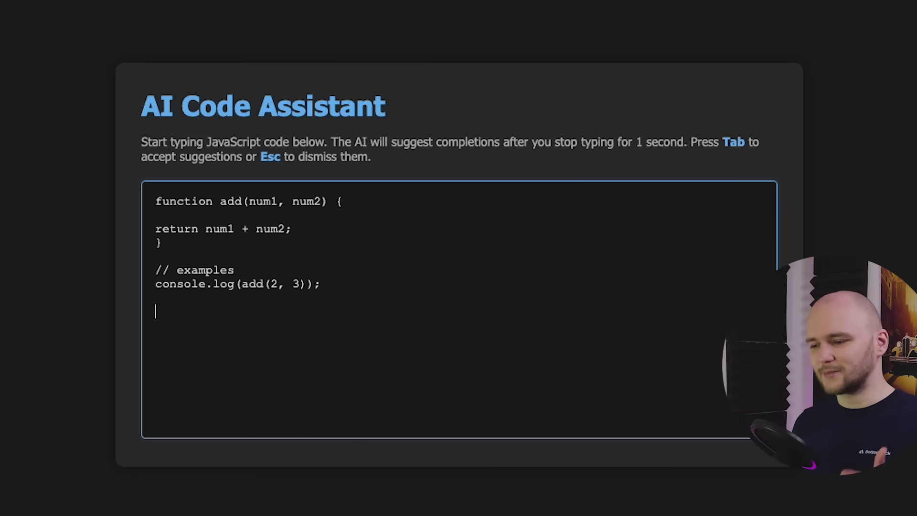
key(Tab)
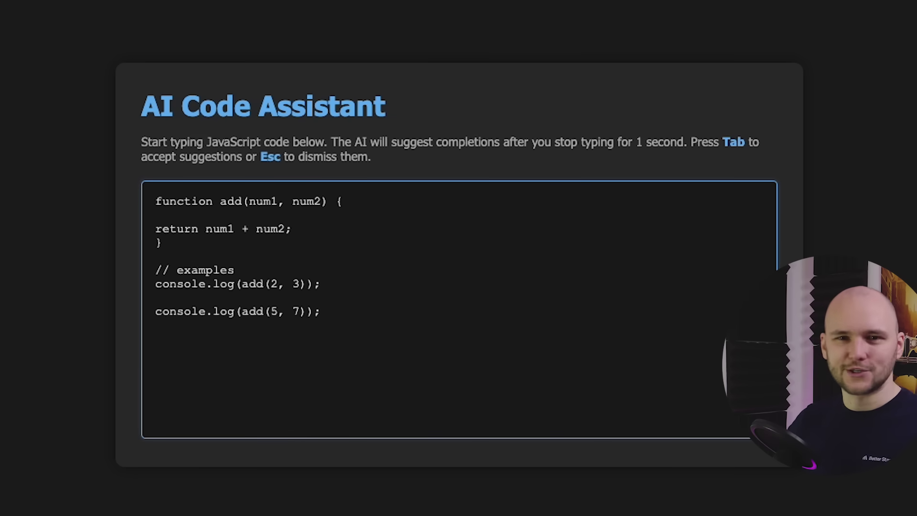
Step: Clear the editor and start a new 'const fib = (n) =>' definition
key(ctrl+a)
key(BackSpace)
text(const fib )
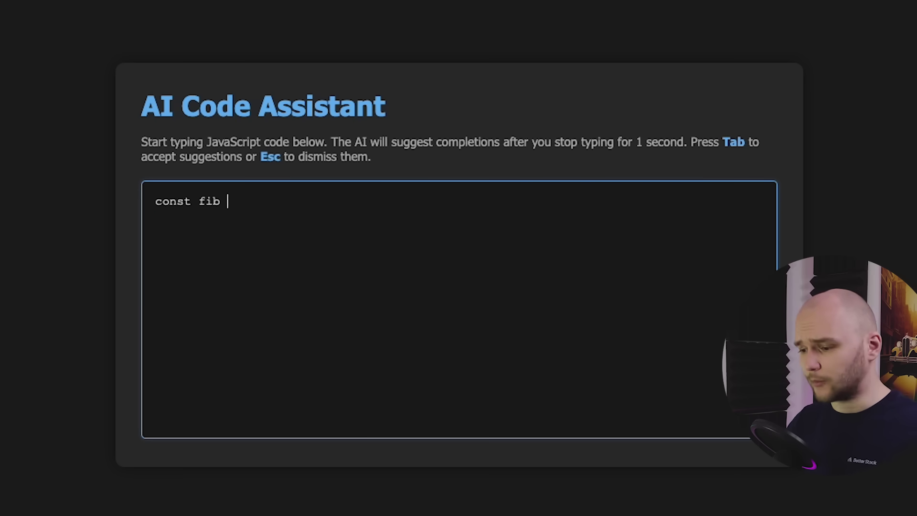
text(= (n) => {)
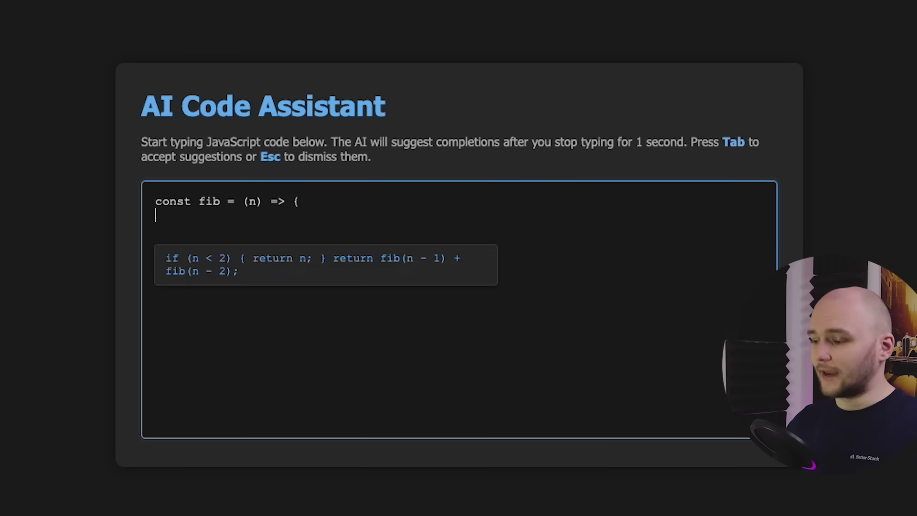
Step: Accept the fib body, close it, and add '// examples' with console.log(fib(10))
key(Tab)
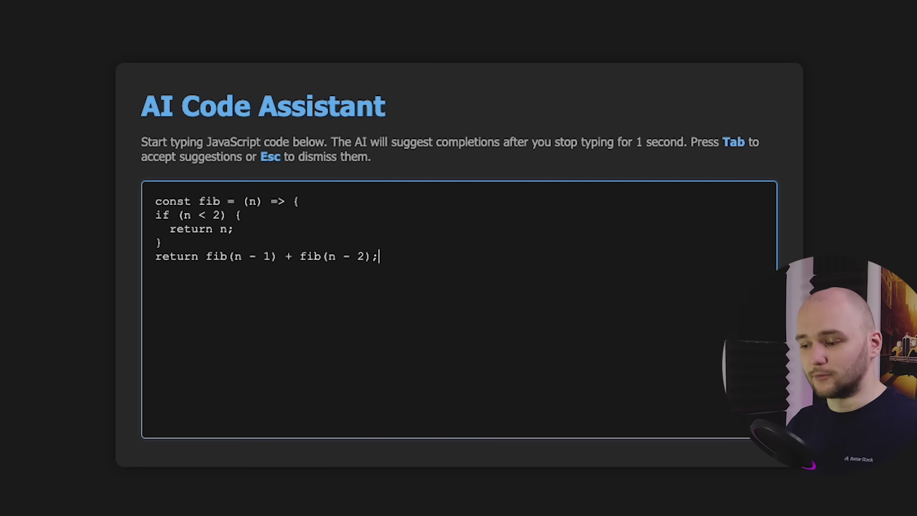
key(Return)
text(})
key(Return)
key(Return)
text(// examples)
key(Return)
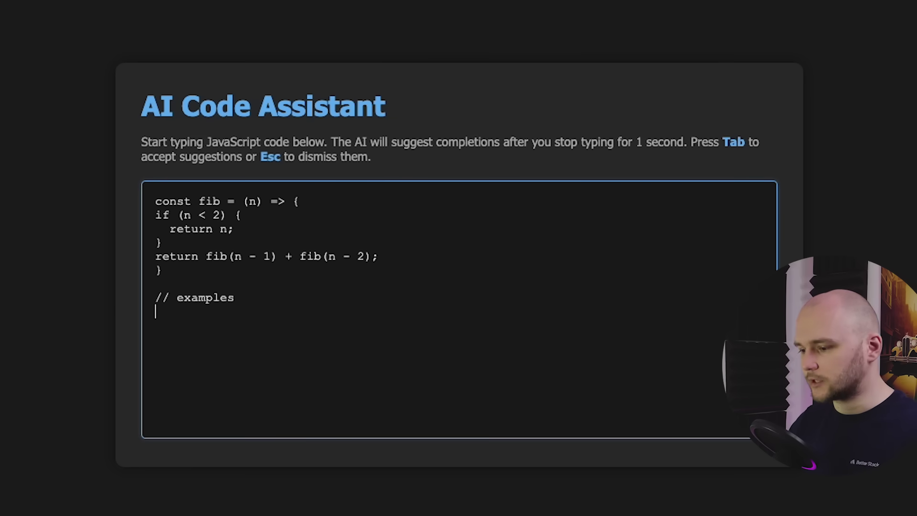
key(Return)
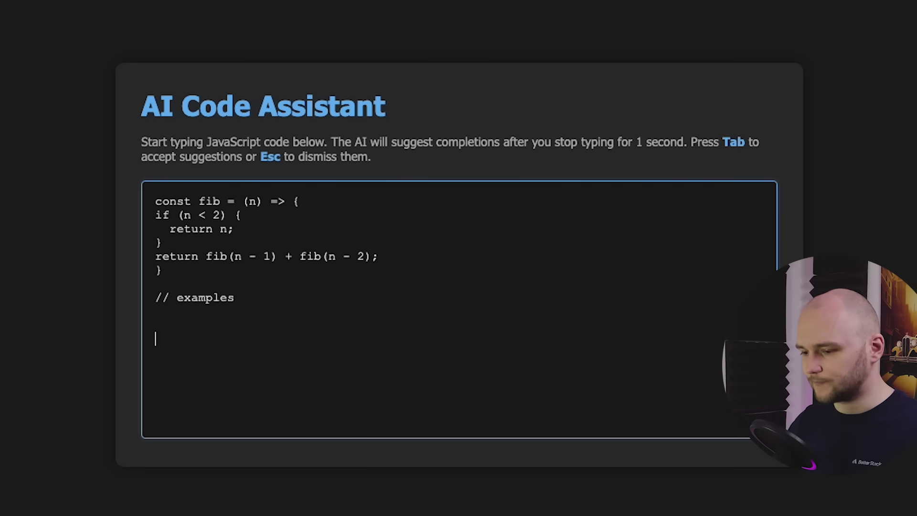
key(Tab)
key(Return)
key(Return)
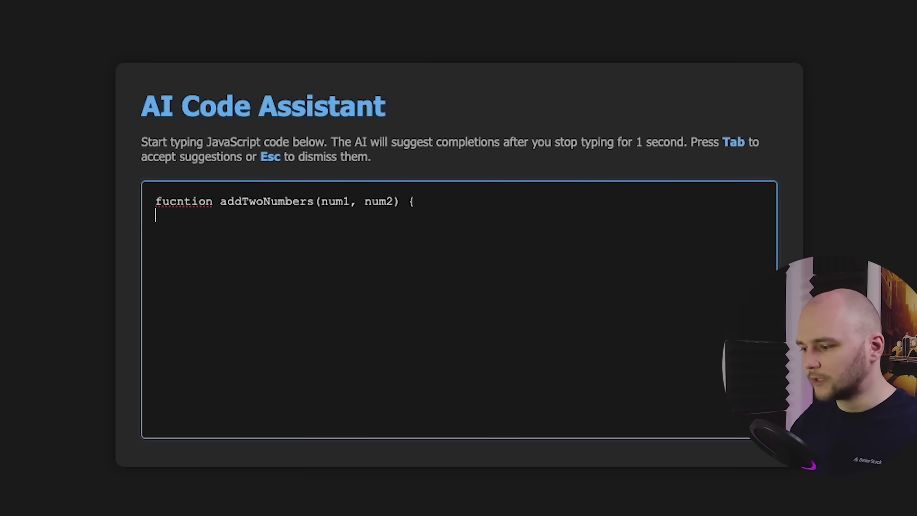
Step: Accept the addTwoNumbers 'return num1 + num2' line, then empty the editor
key(Tab)
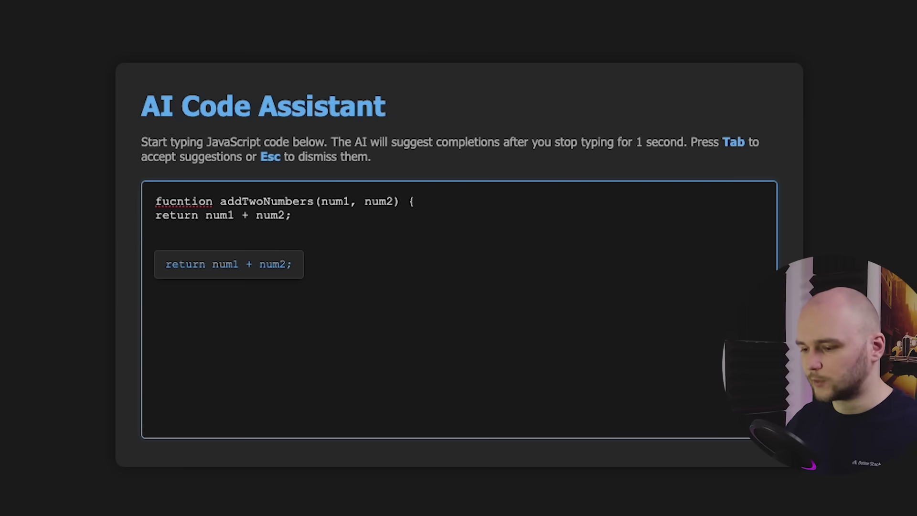
key(ctrl+a)
key(BackSpace)
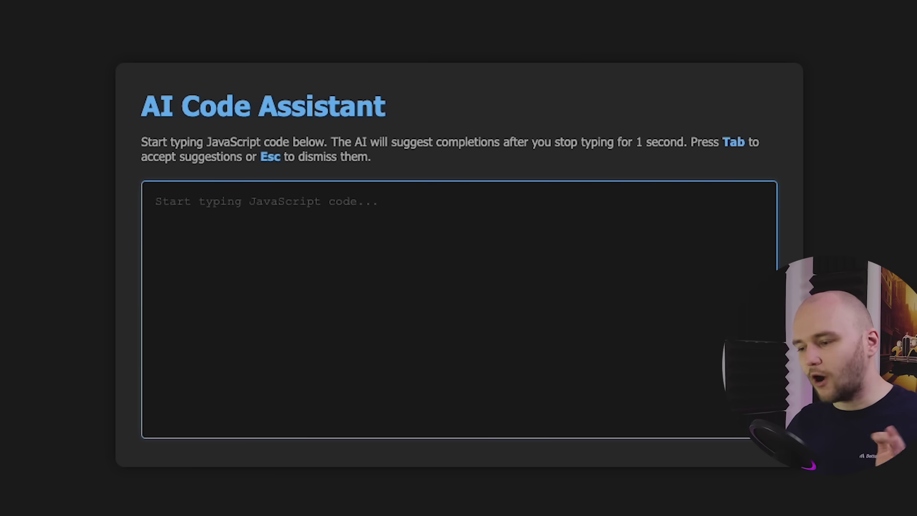
click(585, 270)
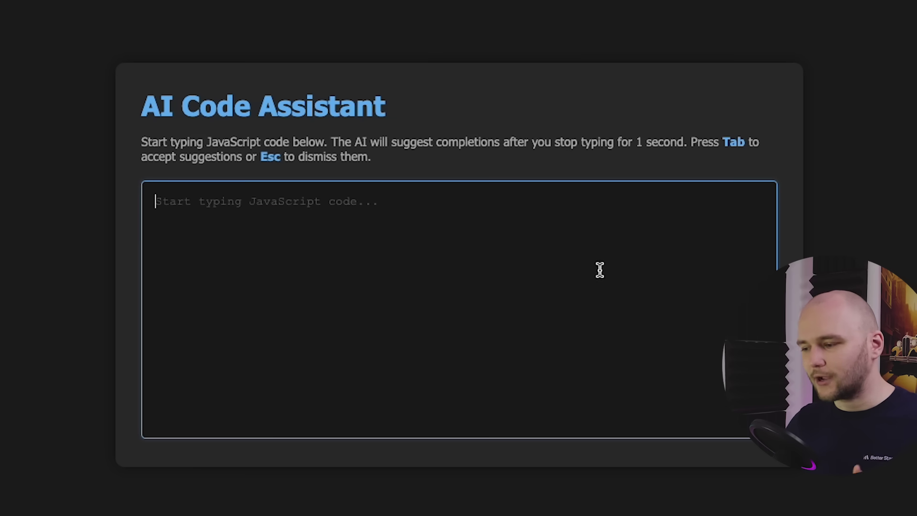